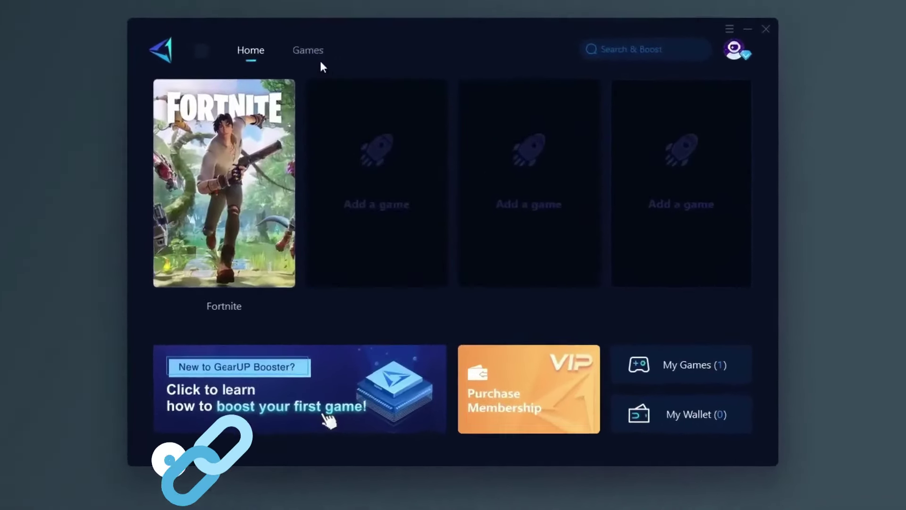
Step: Start boosting Fortnite on the Epic platform in GearUP Booster and review its boost page
left_click(218, 312)
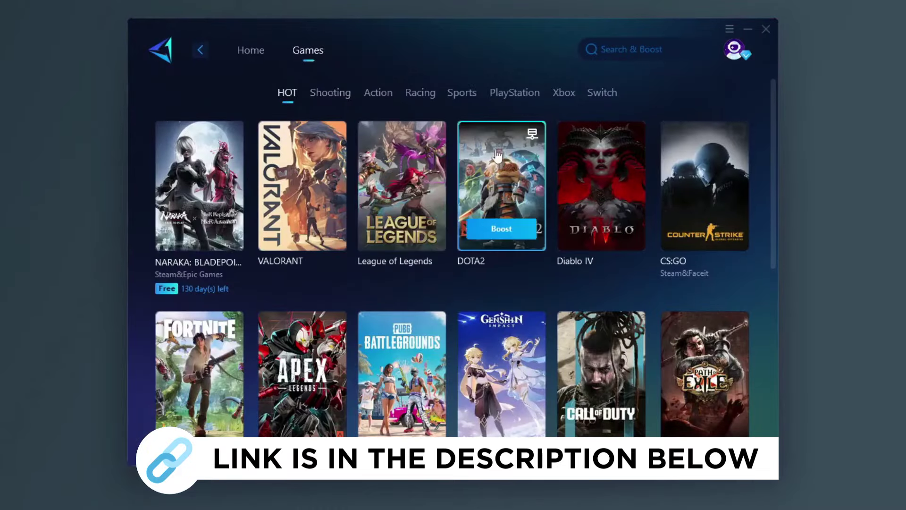
scroll(498, 177, "down", 1)
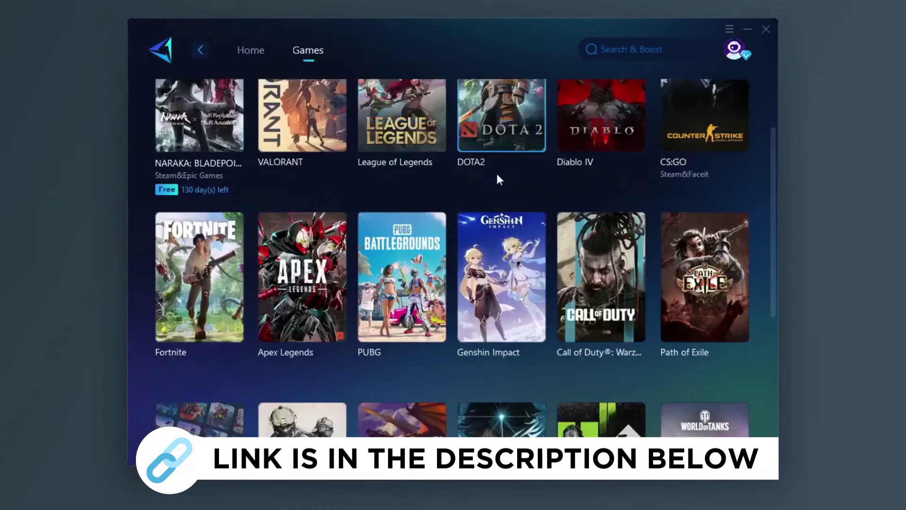
scroll(437, 191, "down", 3)
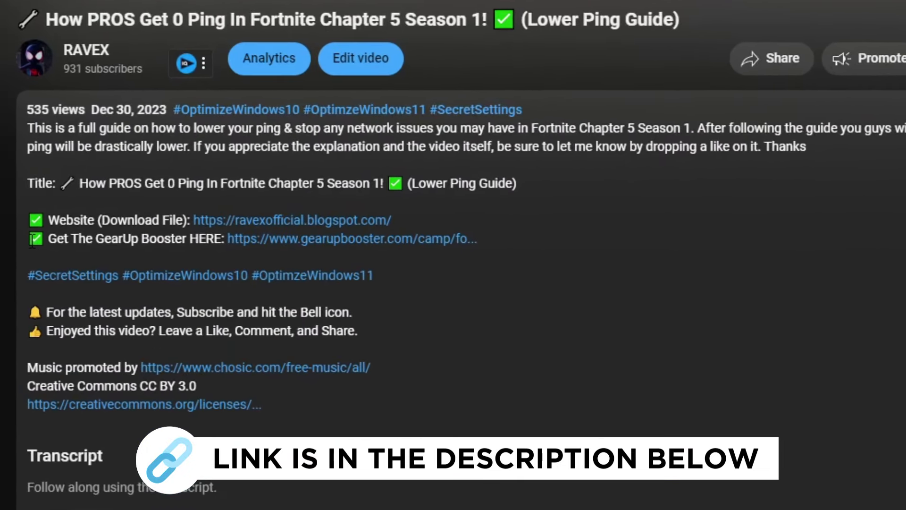
left_click_drag(37, 258, 518, 262)
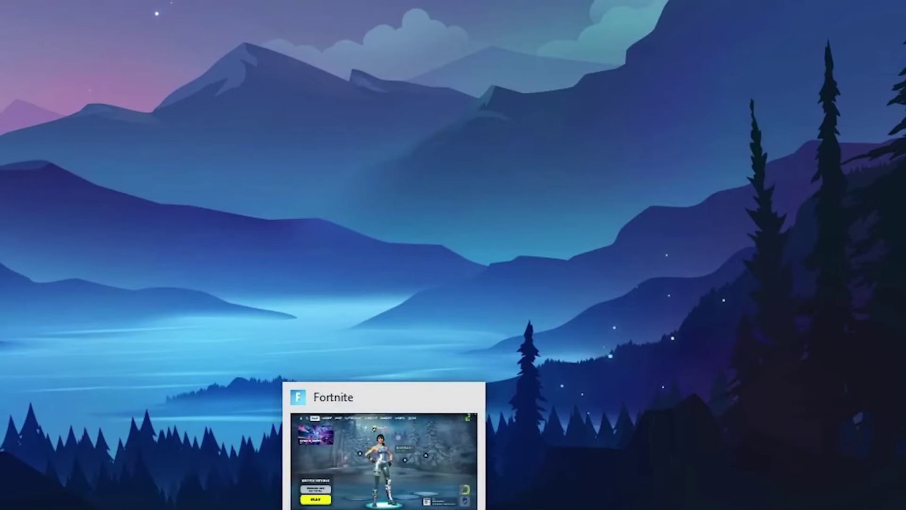
Step: Launch Task Manager from the taskbar and find FortniteClient-Win64-Shipping.exe on the Details tab
right_click(558, 508)
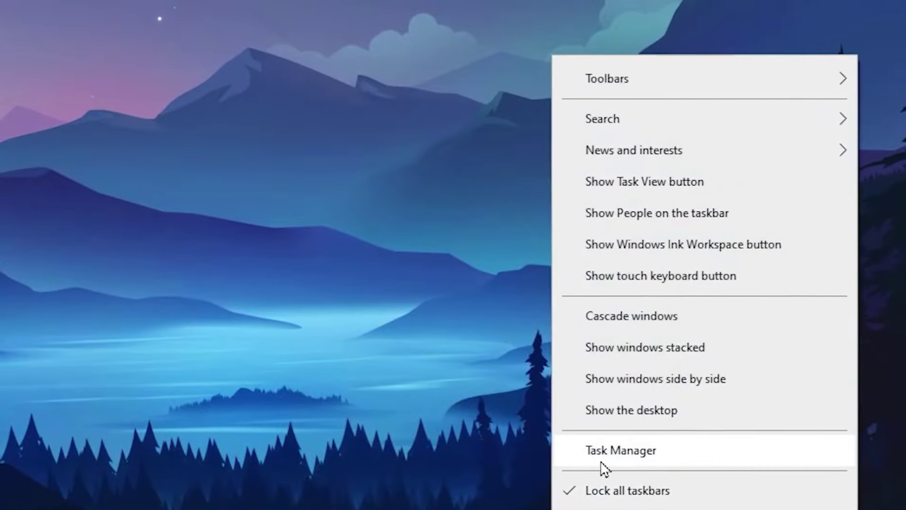
left_click(603, 461)
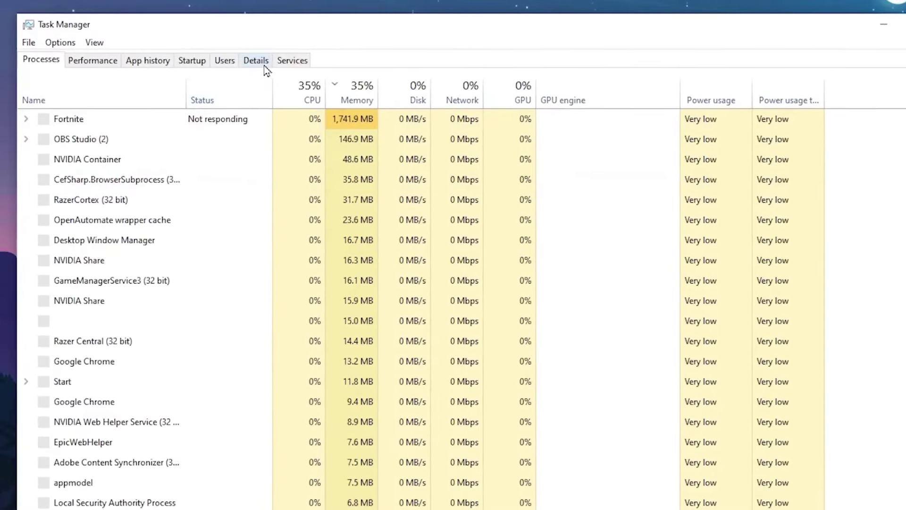
left_click(262, 60)
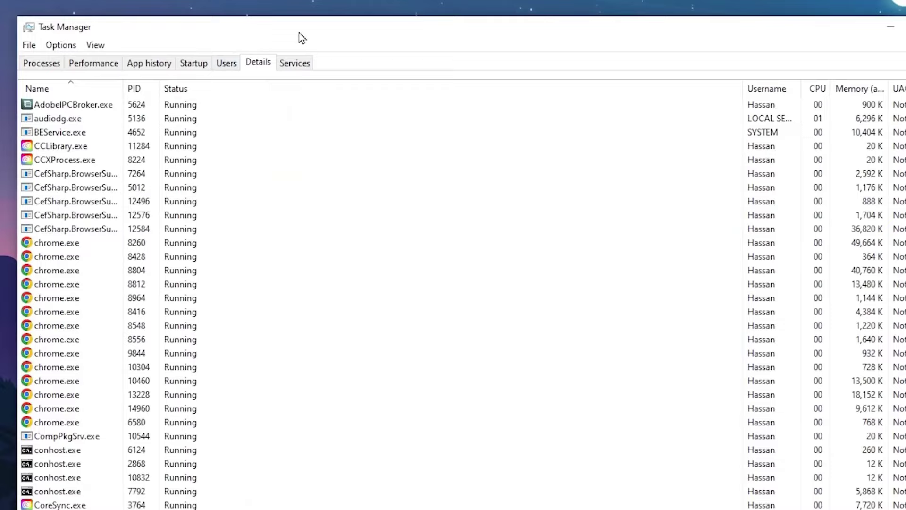
scroll(259, 364, "down", 3)
scroll(243, 293, "up", 3)
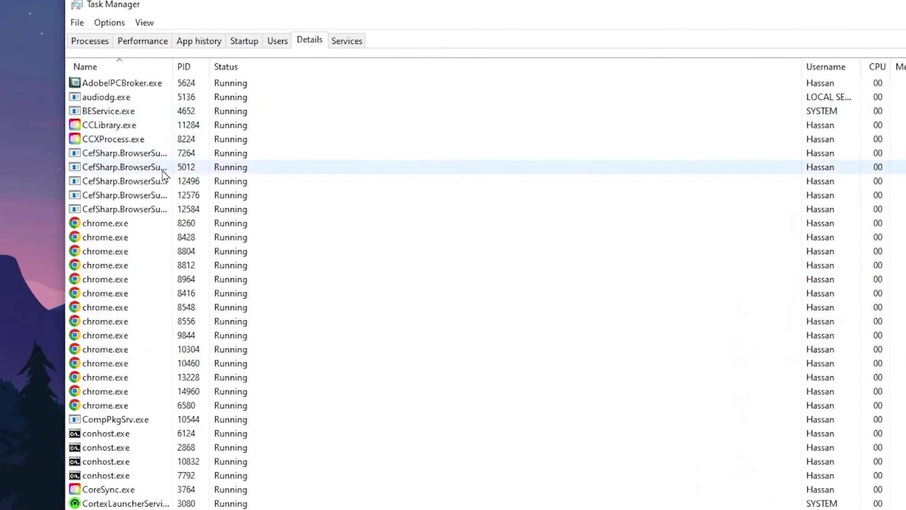
scroll(210, 253, "down", 10)
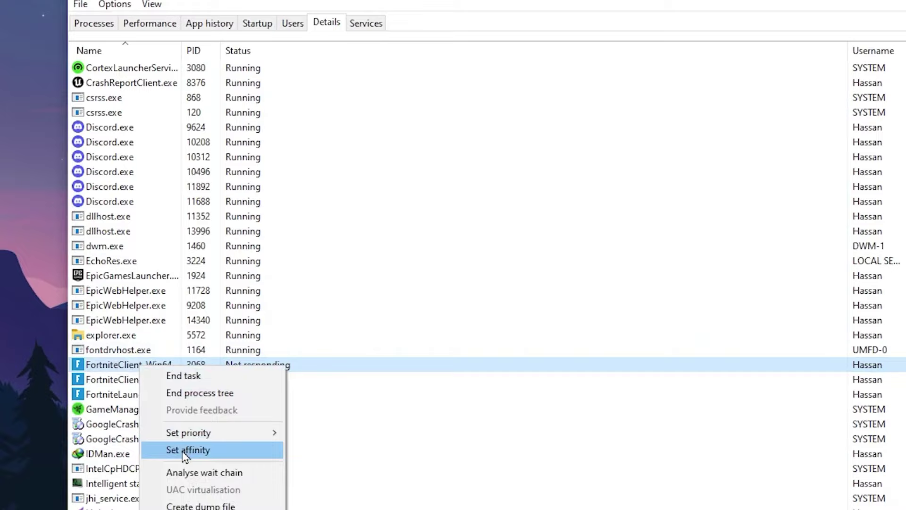
Step: Untick CPU 0 in the Fortnite client's processor affinity, confirm, then go to the tweaks file download page
left_click(186, 451)
left_click_drag(147, 24, 348, 170)
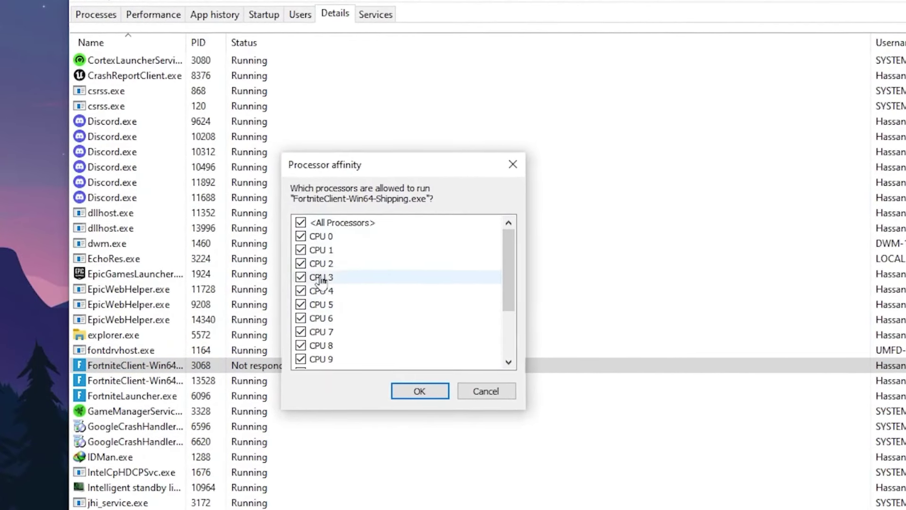
left_click(305, 236)
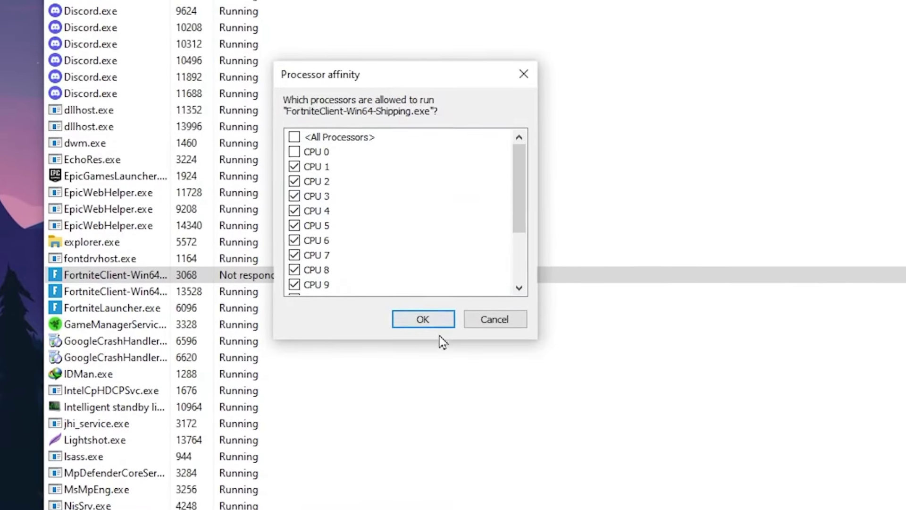
left_click(418, 342)
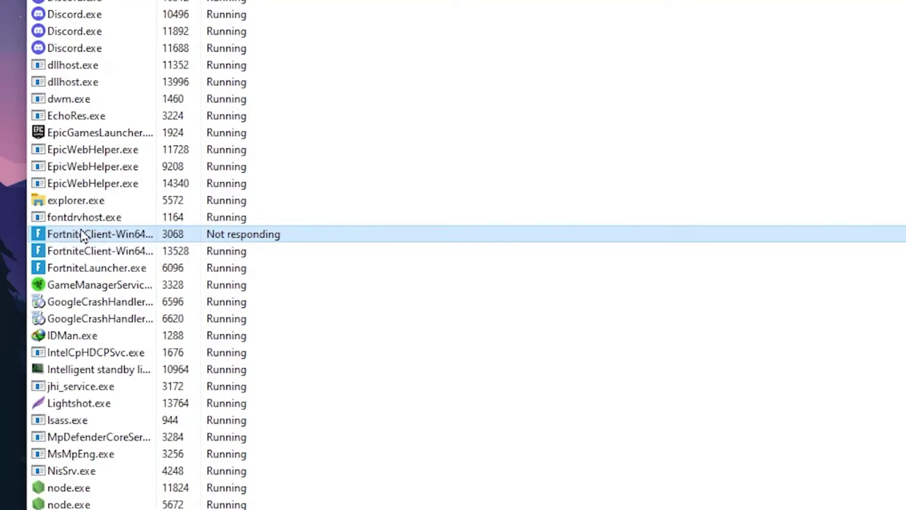
mouse_move(154, 307)
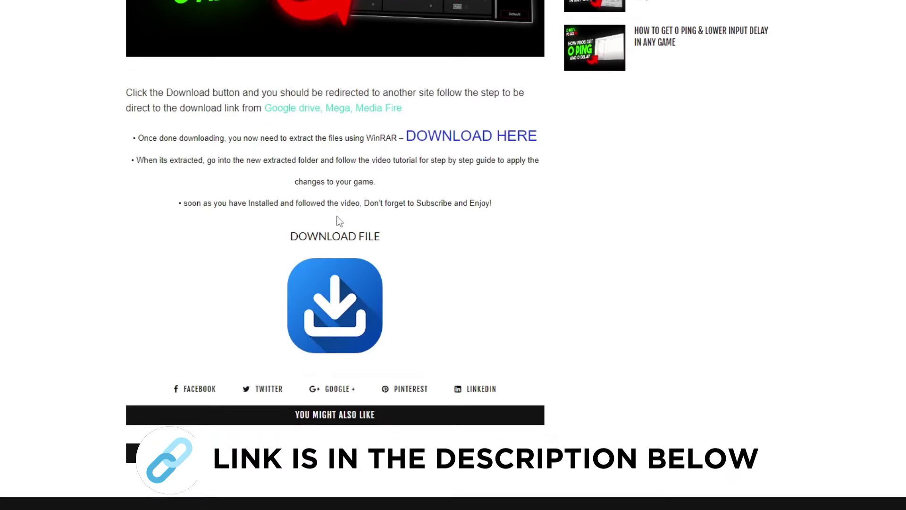
left_click(355, 279)
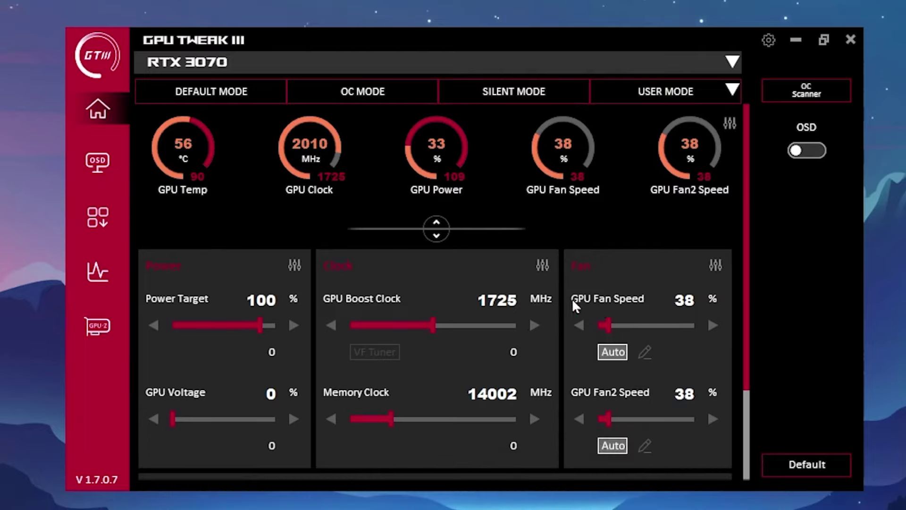
Step: Set the RTX 3070 fan speed slider to 42% in GPU Tweak III and minimize it
left_click_drag(609, 329, 609, 328)
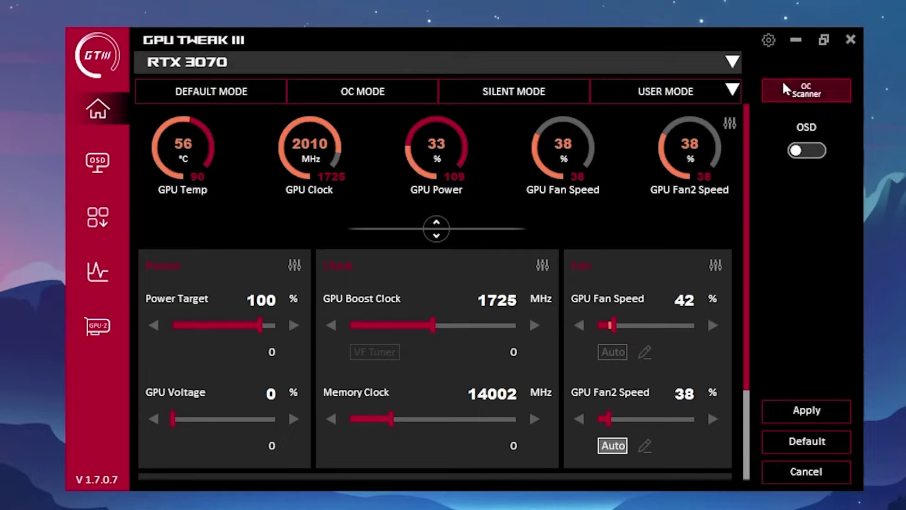
left_click(796, 44)
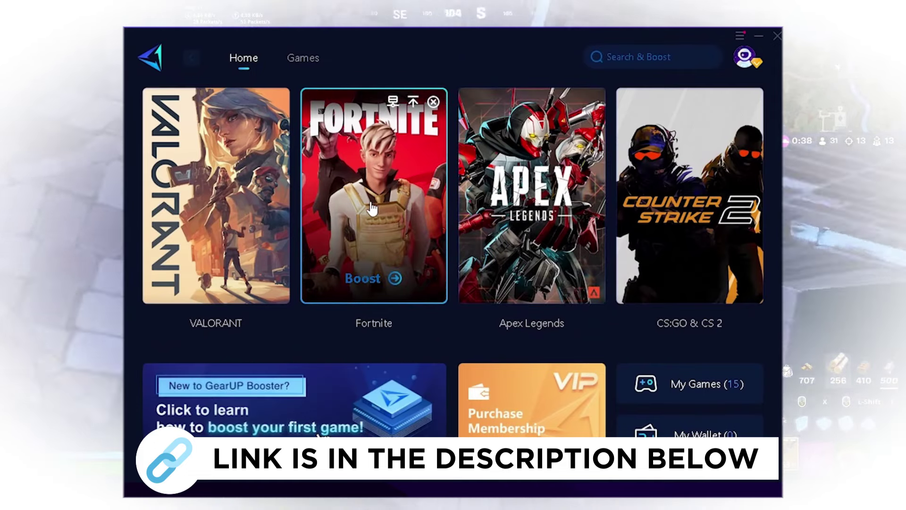
Step: Boost Fortnite via a Europe server, reaching 12 ms ping, 0% loss and 112% improvement
left_click(383, 264)
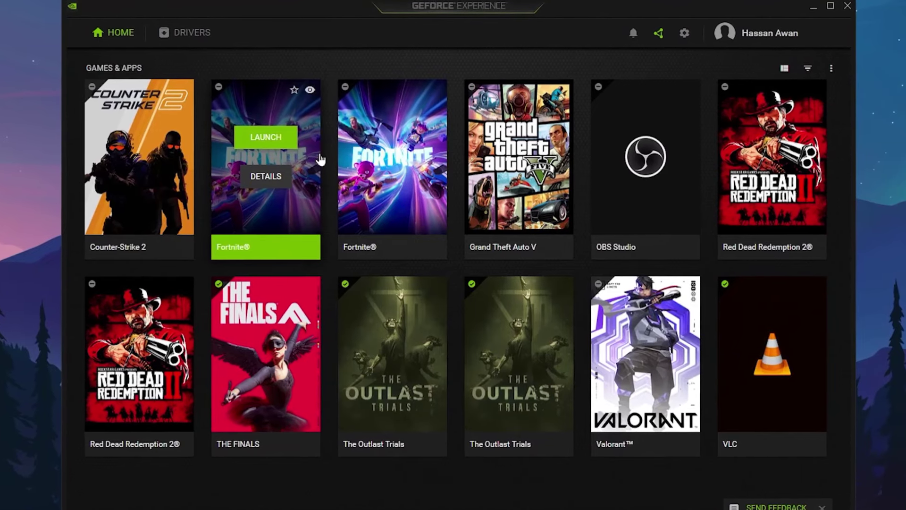
Step: Download Game Ready driver 546.33 and switch on the In-Game Overlay in General settings
left_click(186, 32)
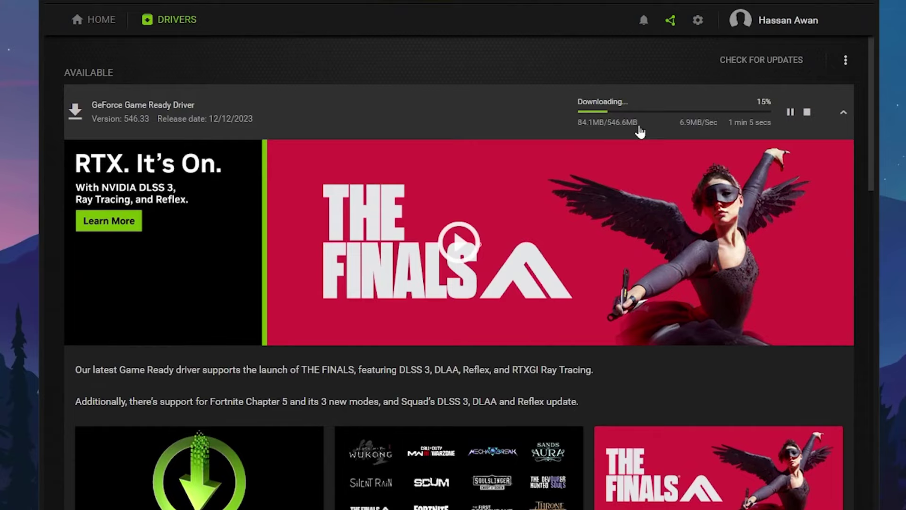
left_click(699, 20)
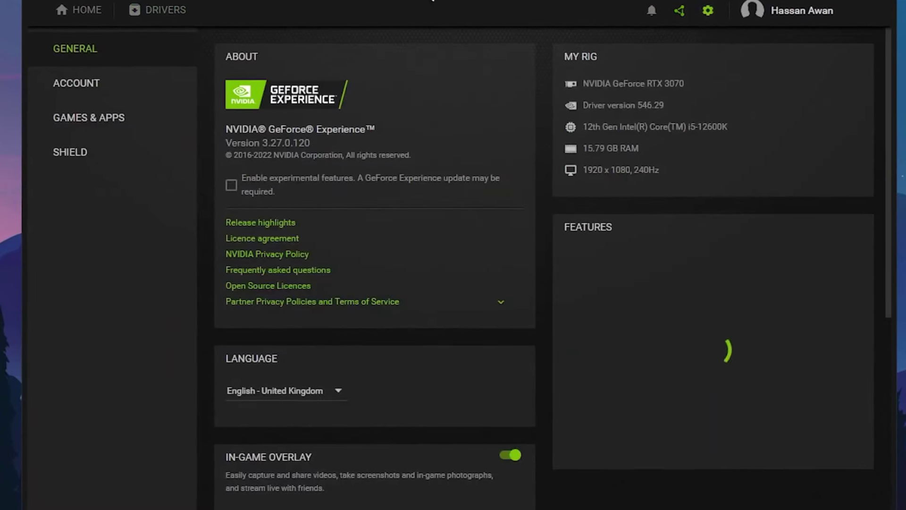
scroll(404, 148, "down", 6)
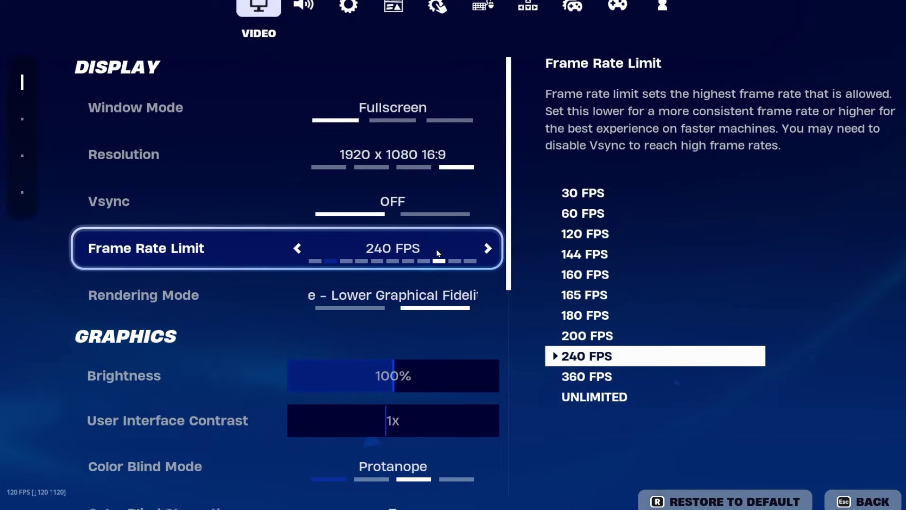
Step: Scroll through Fortnite's Video settings to review the Performance-mode graphics quality options
scroll(164, 278, "down", 1)
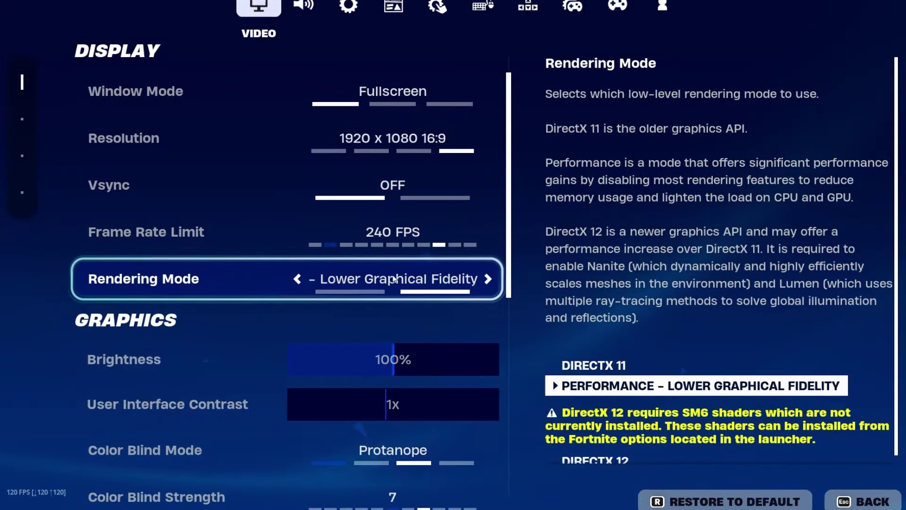
scroll(157, 278, "down", 5)
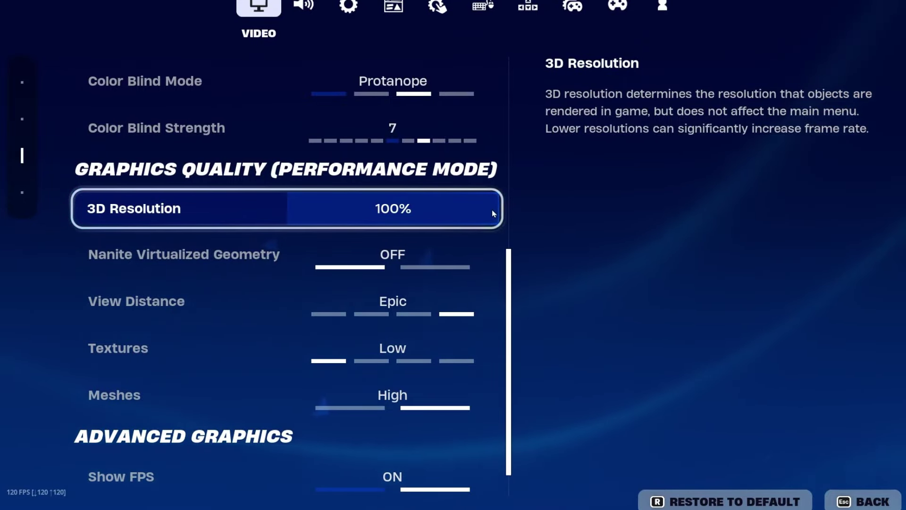
scroll(480, 213, "down", 2)
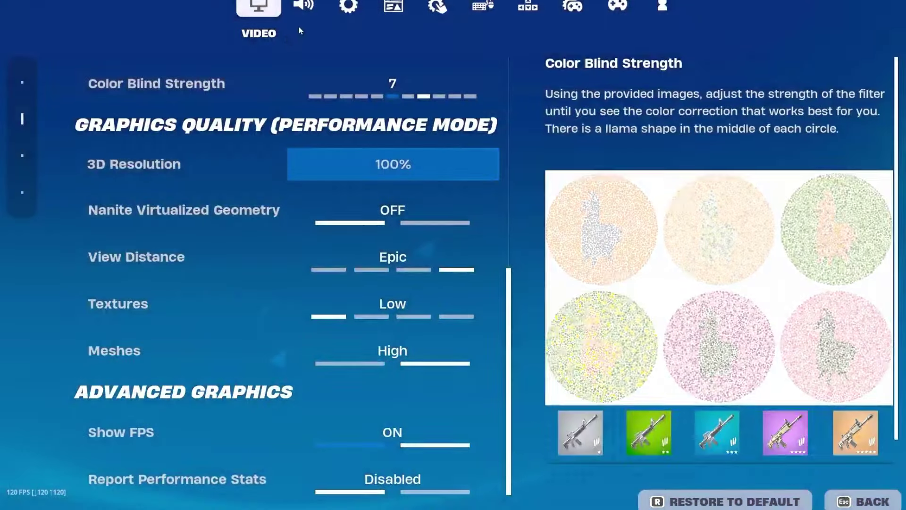
Step: Turn off Idle and Inactive Window Energy Saving in Fortnite's Game settings and apply
left_click(355, 7)
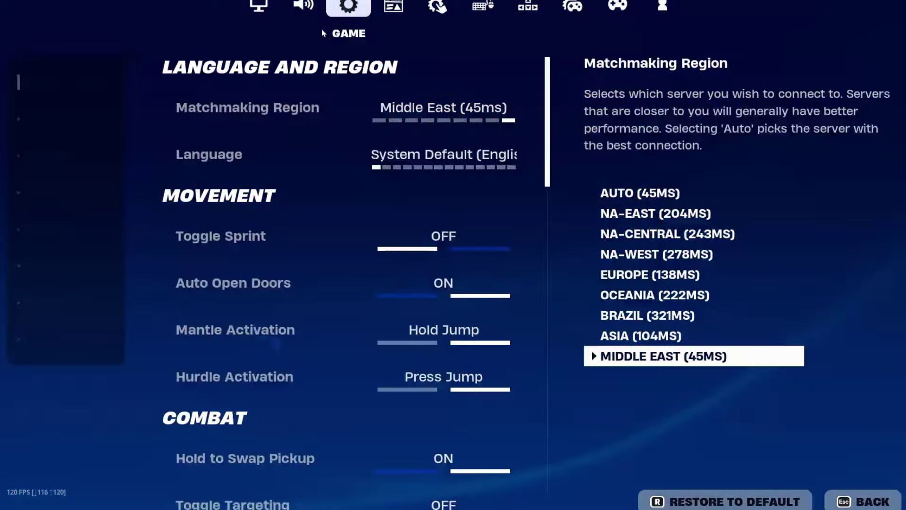
scroll(245, 222, "down", 6)
scroll(256, 246, "down", 10)
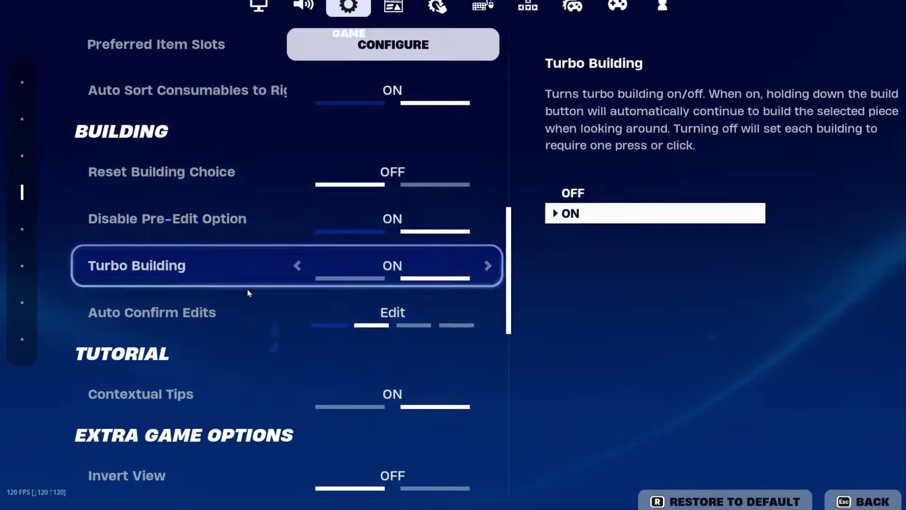
scroll(198, 348, "down", 2)
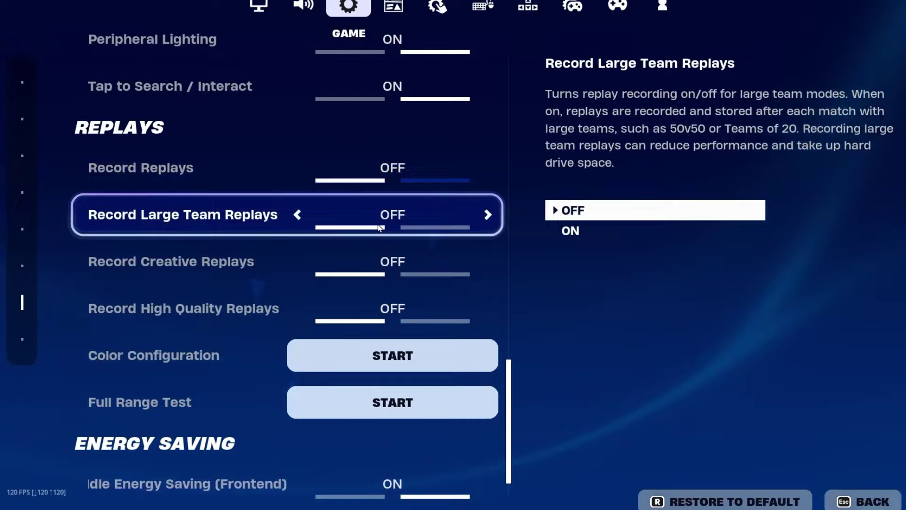
scroll(212, 304, "down", 1)
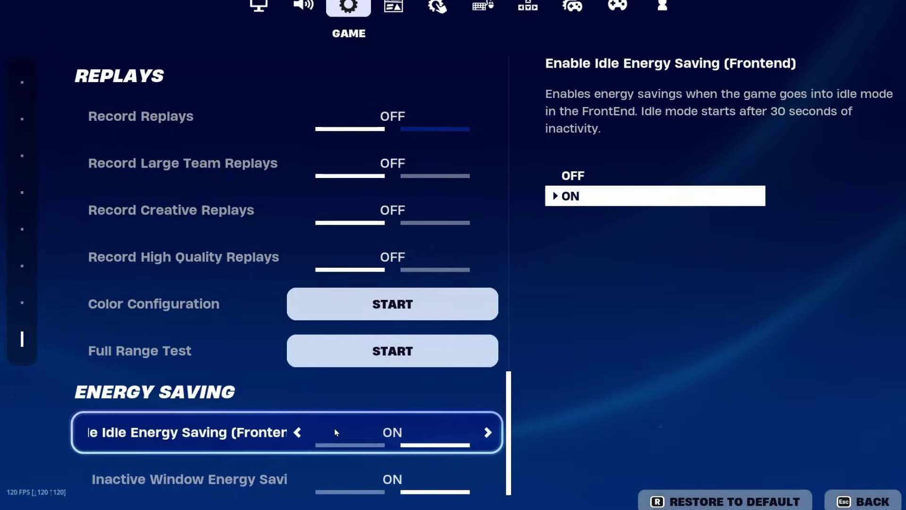
left_click(298, 433)
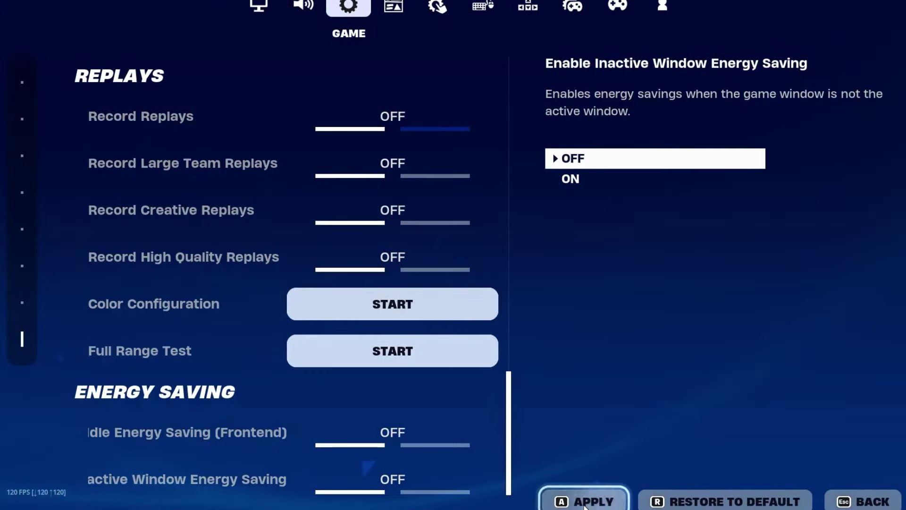
left_click(585, 506)
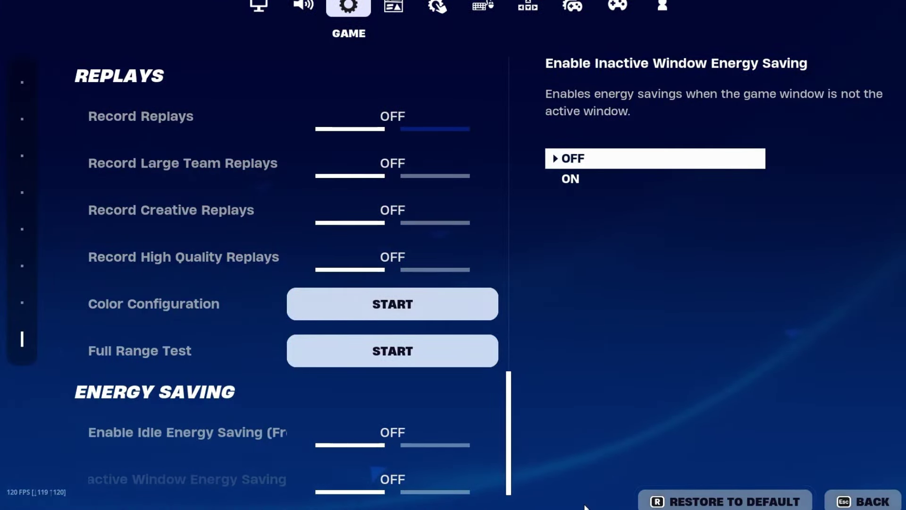